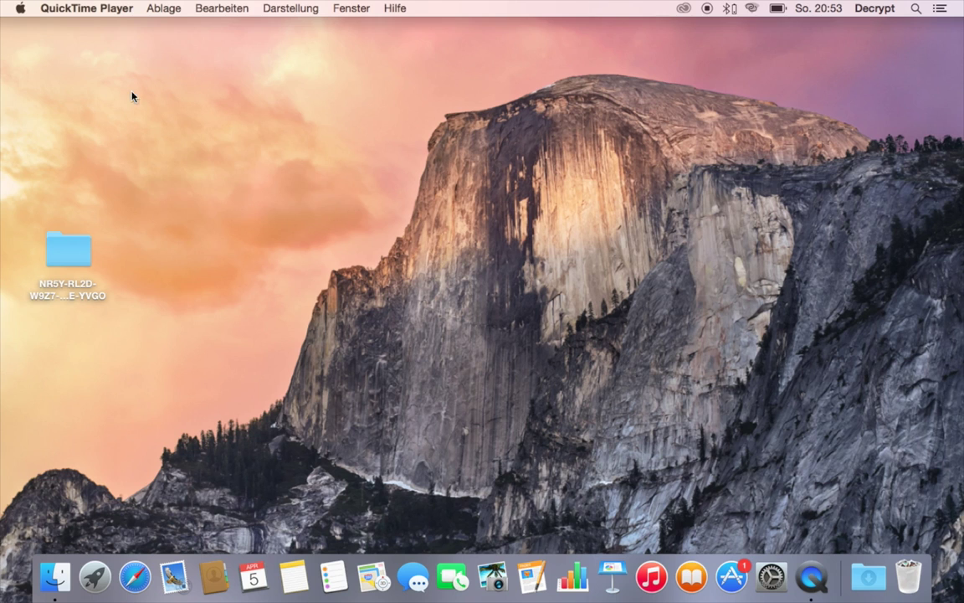
- Open the FileVault settings under Sicherheit in Systemeinstellungen
click(20, 10)
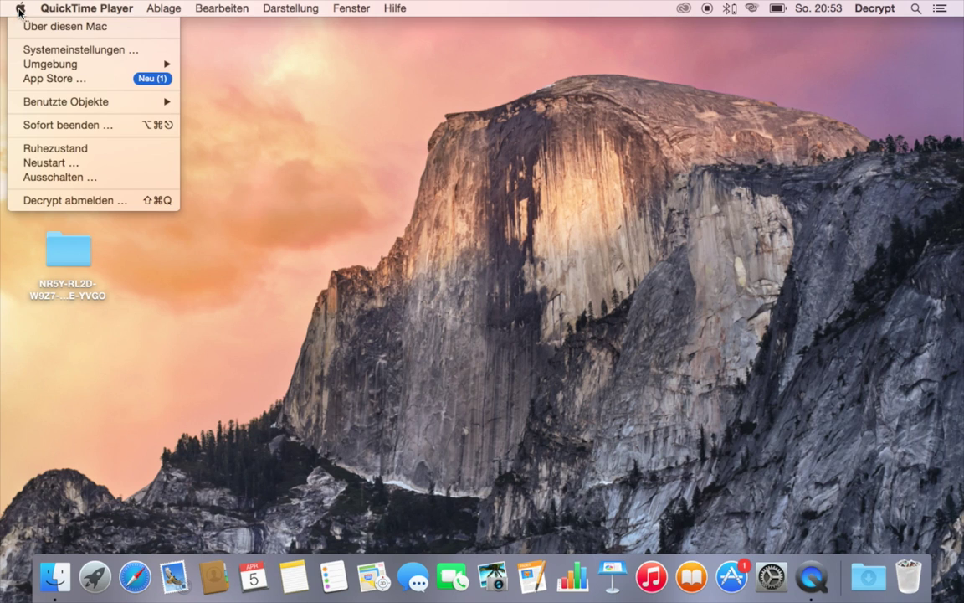
click(44, 51)
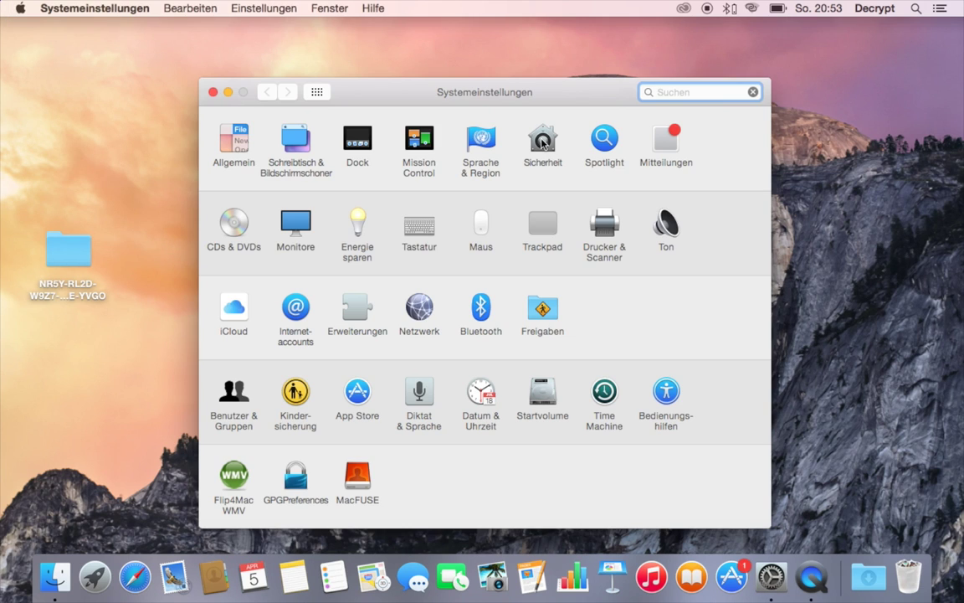
click(542, 141)
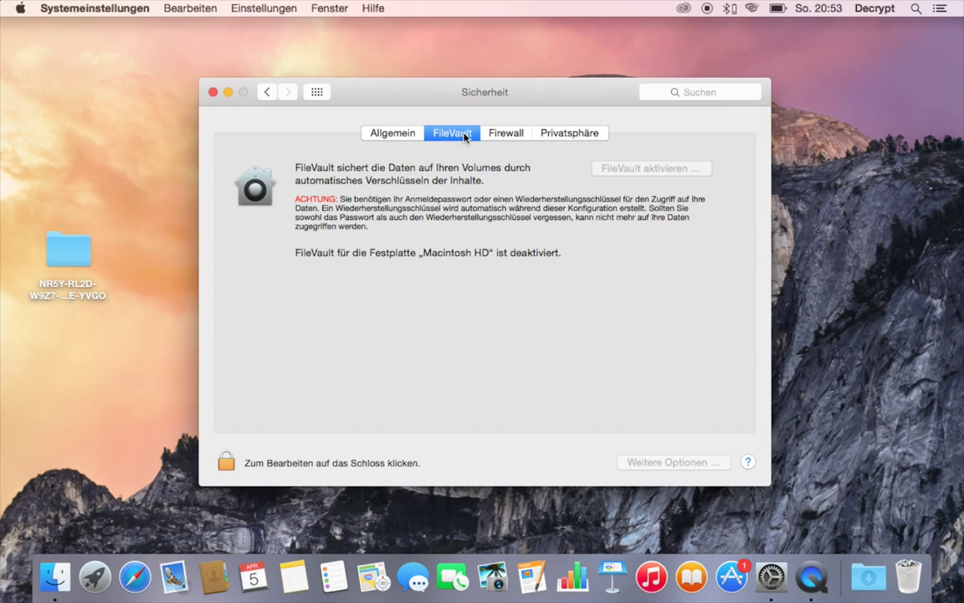
- Unlock the security settings for editing with the administrator's user name and password
click(225, 463)
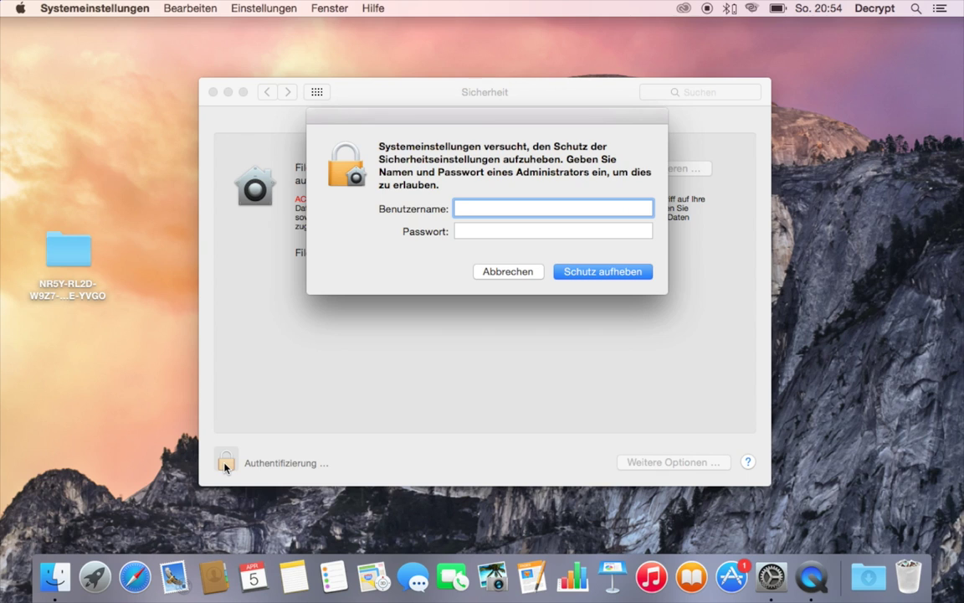
text(teleschirm)
key(Tab)
text(•)
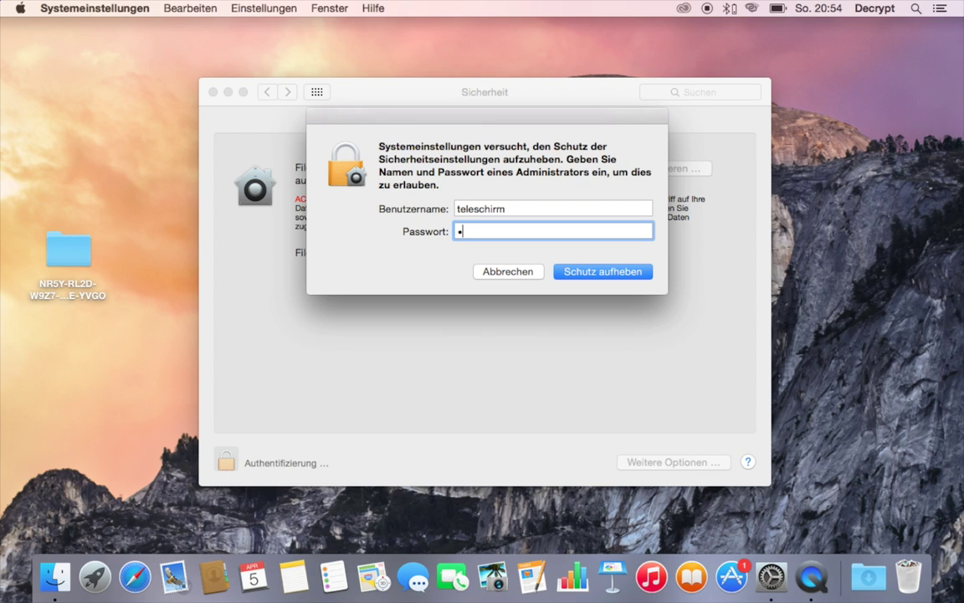
text(••••••)
key(Return)
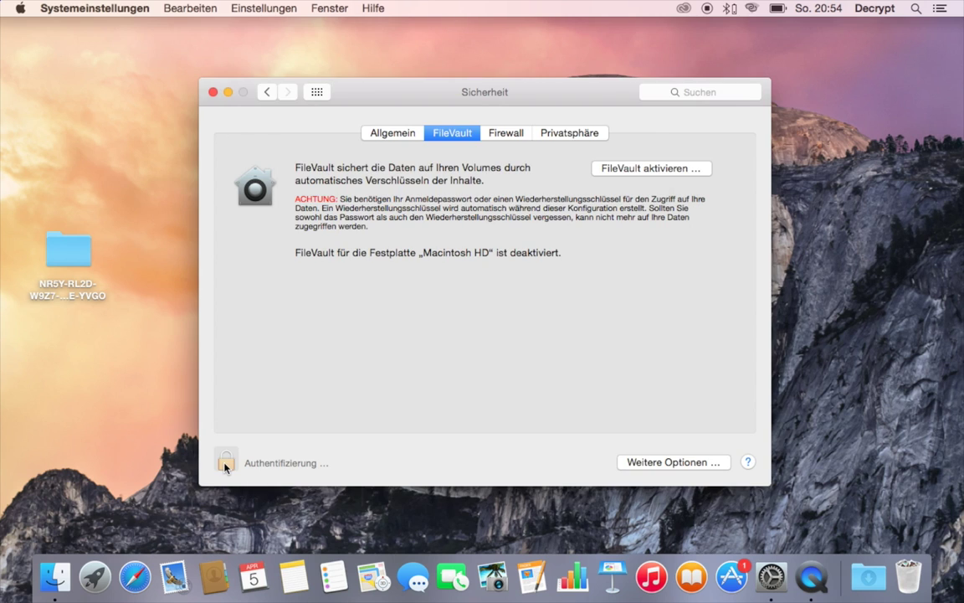
- Start activating FileVault, choosing to create a recovery key without using the iCloud account
click(664, 168)
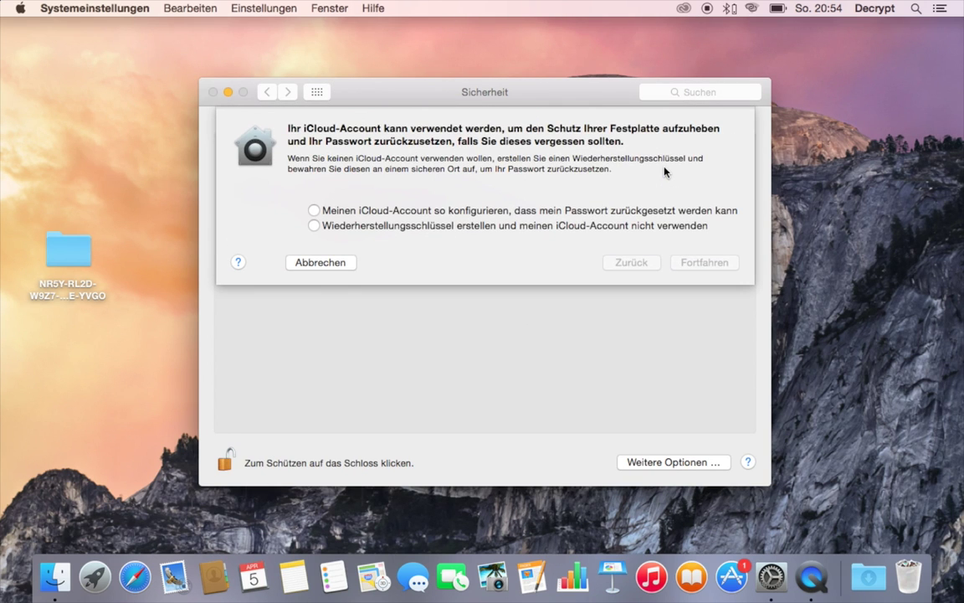
click(630, 226)
click(704, 262)
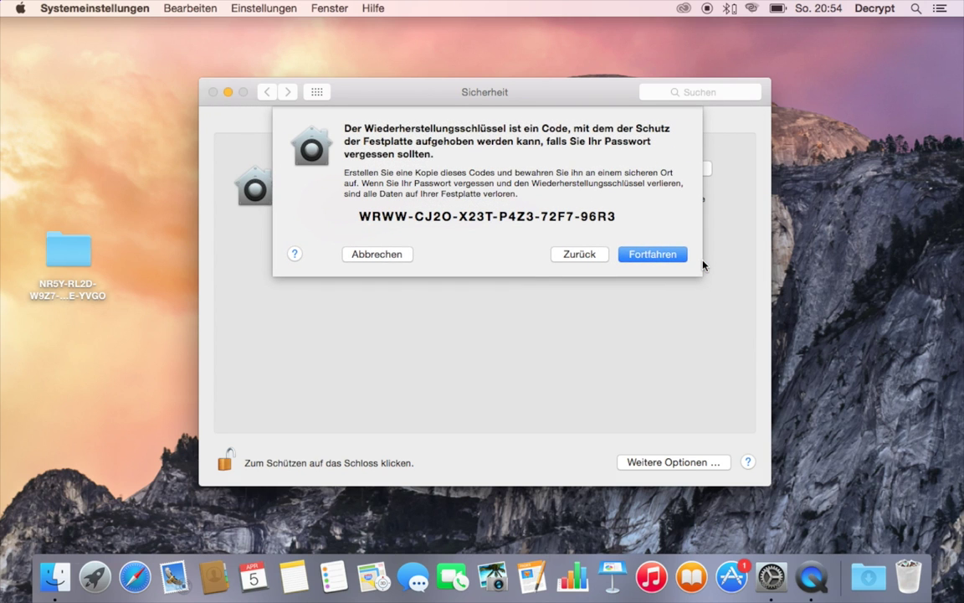
- Copy the displayed FileVault recovery key and paste it into a new TextEdit document
drag(618, 216, 356, 218)
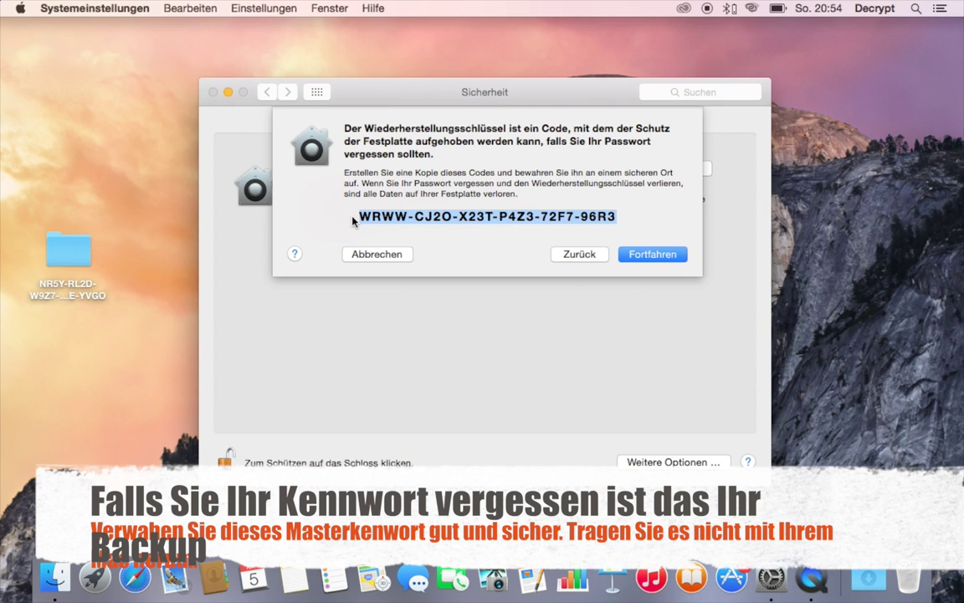
key(super+c)
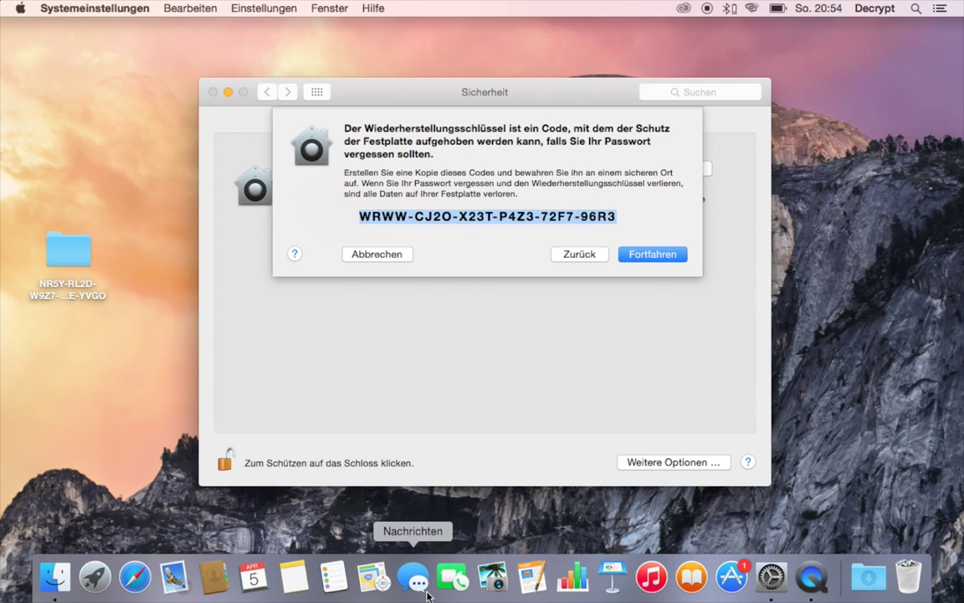
key(super+space)
text(text)
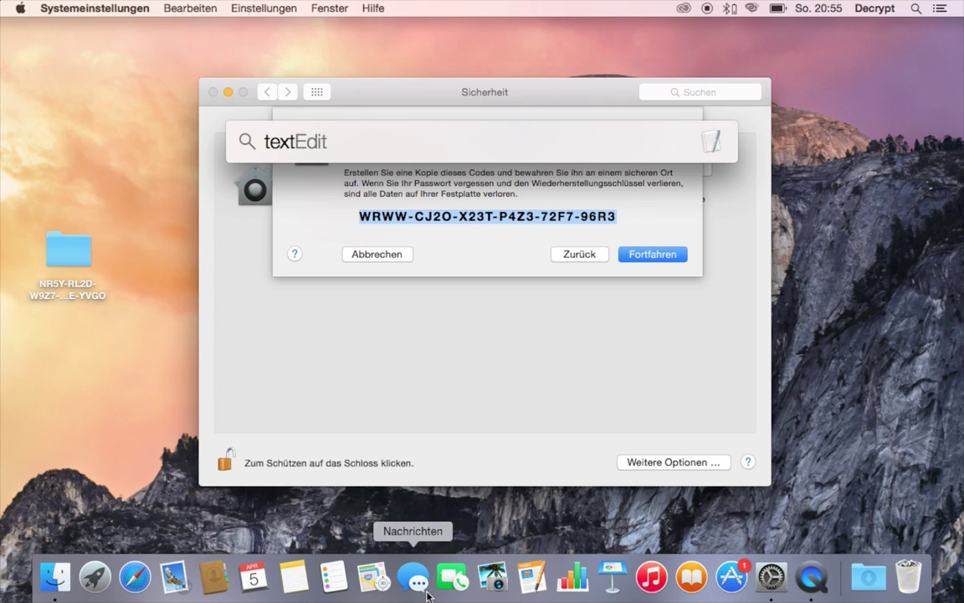
key(Return)
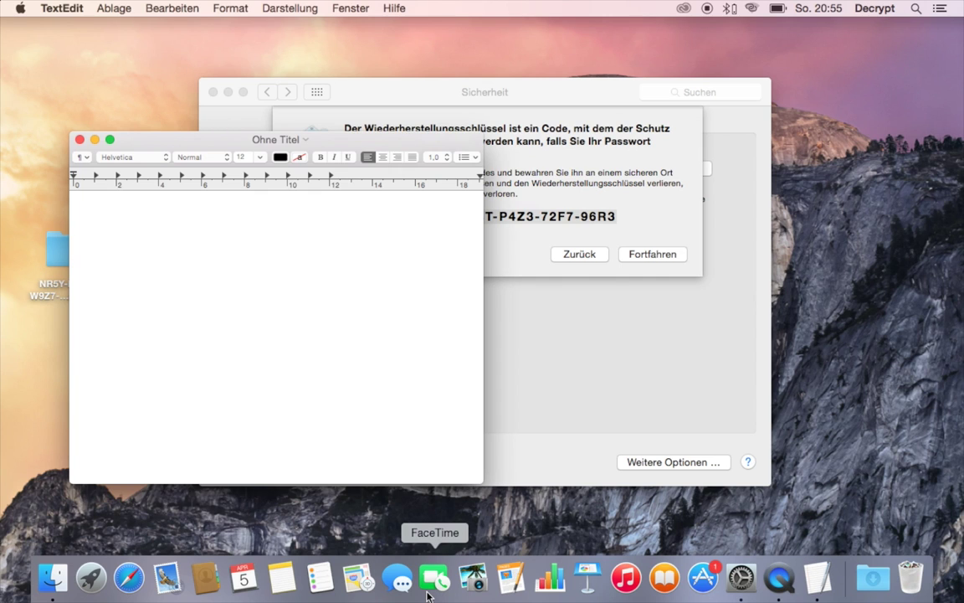
key(super+v)
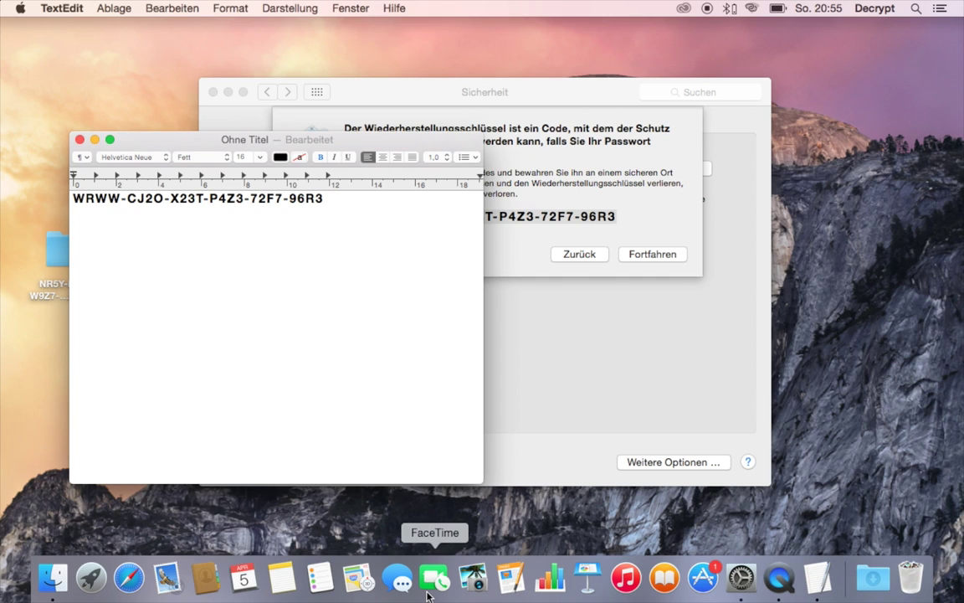
- Open the print options for the recovery key document, cancel printing and discard the document without saving
key(super+s)
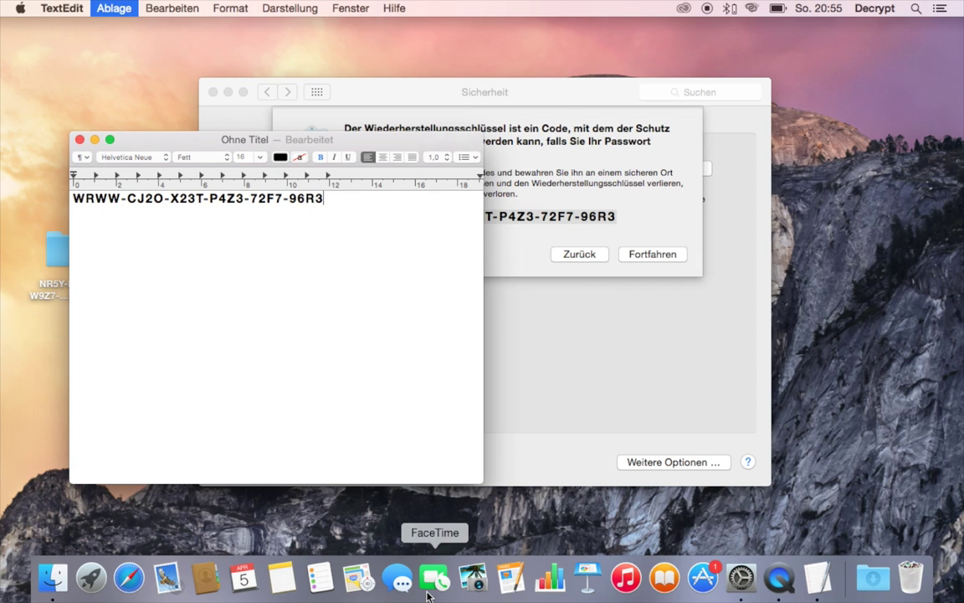
key(super+p)
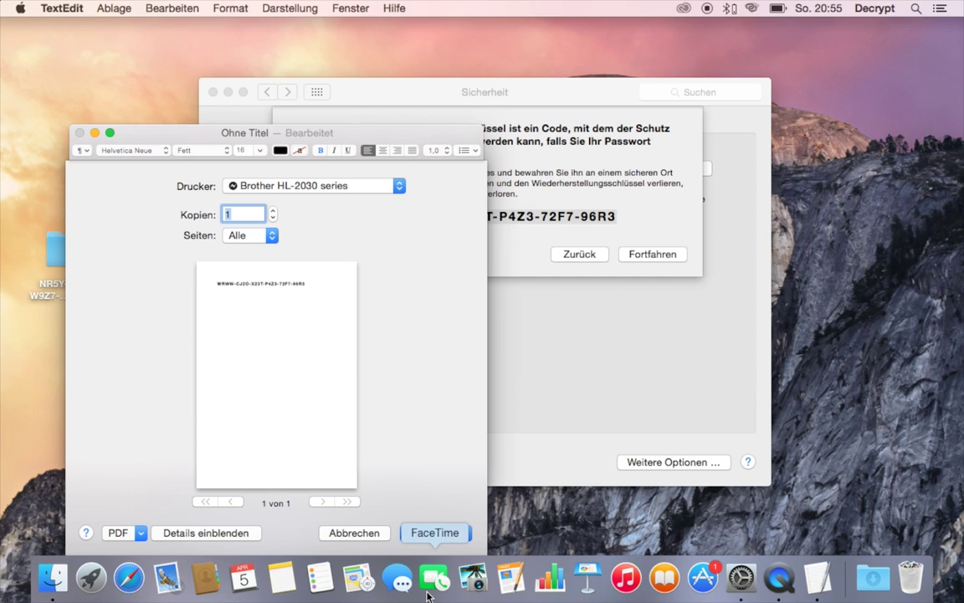
key(Escape)
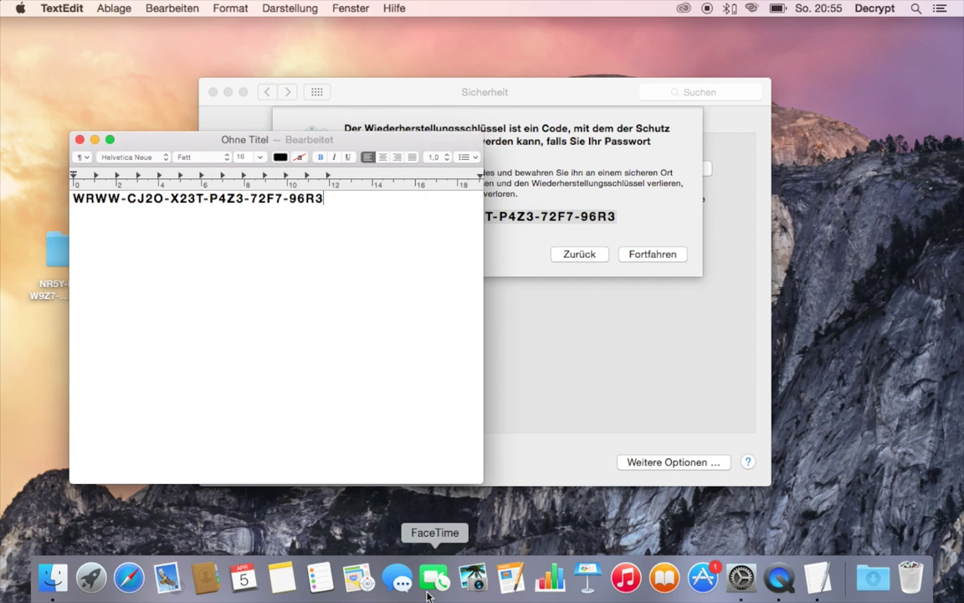
key(super+w)
click(231, 370)
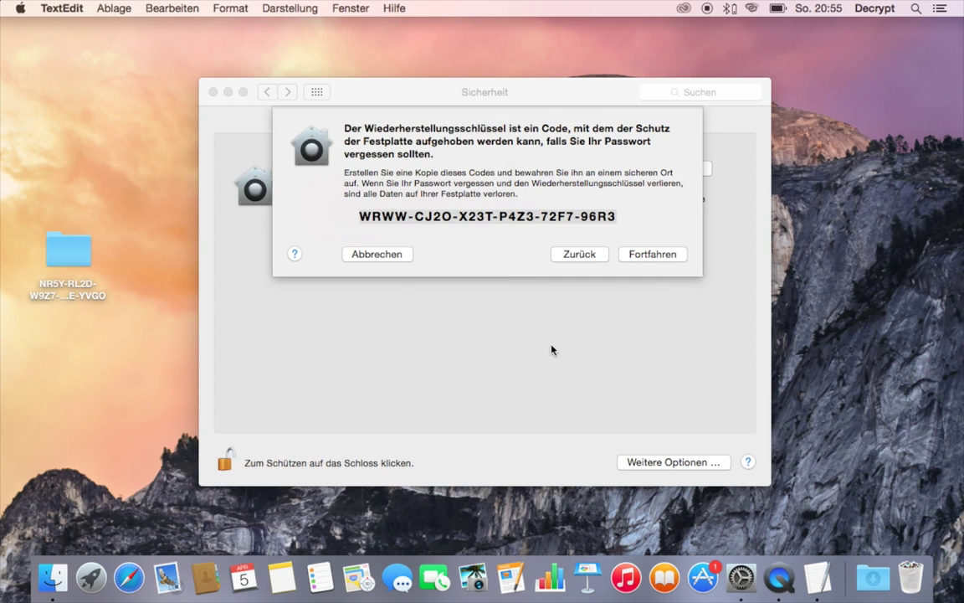
- Continue to the FileVault user list and enable the Decrypt user by entering its account password
click(652, 257)
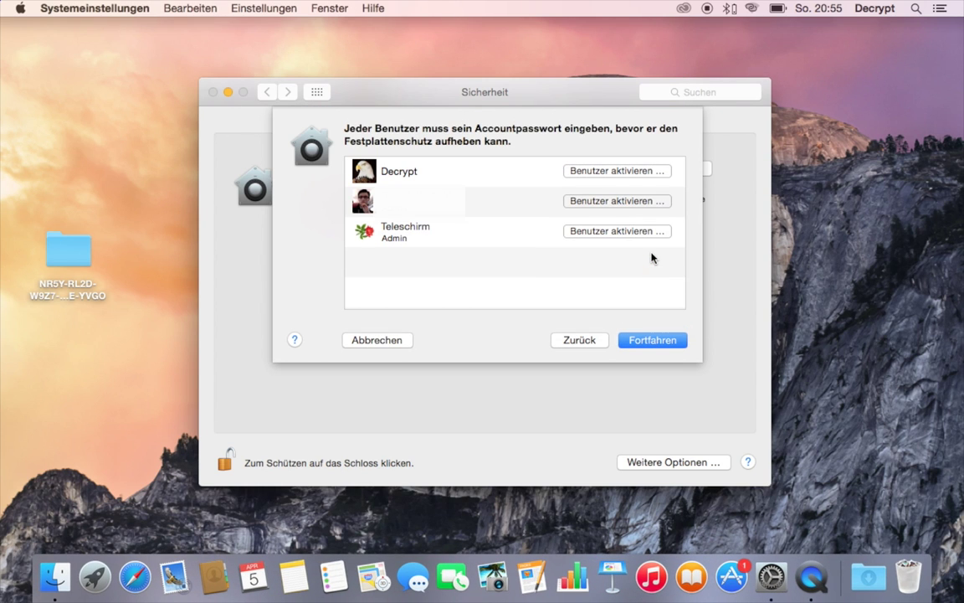
click(604, 171)
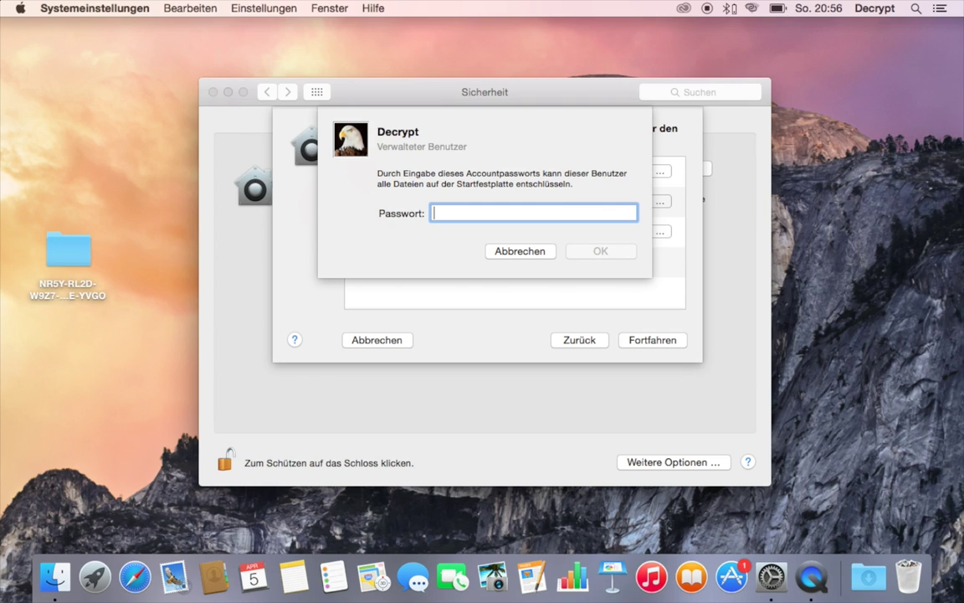
text(•••••••••••••)
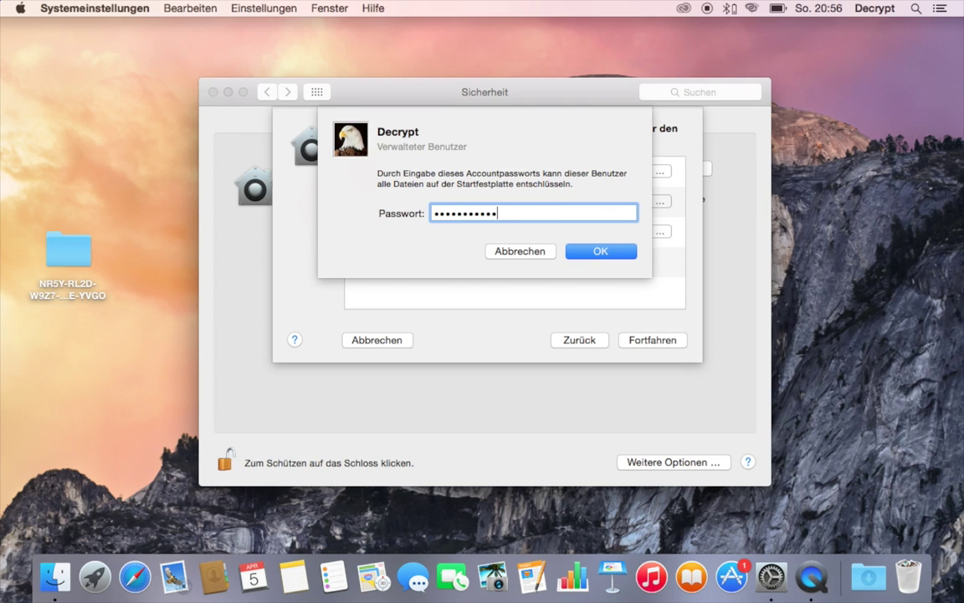
text(••••••••••••••••••••••)
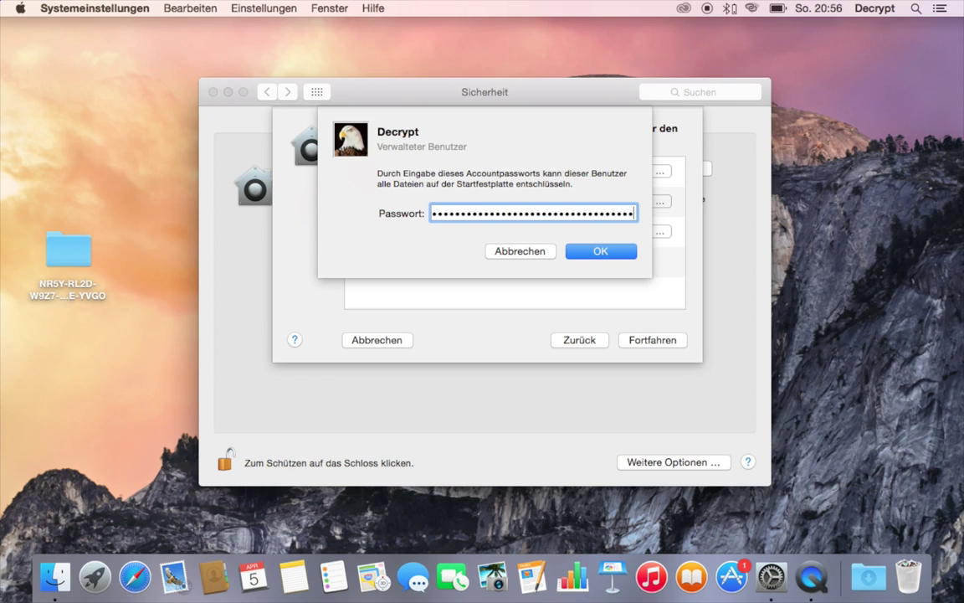
text(••••)
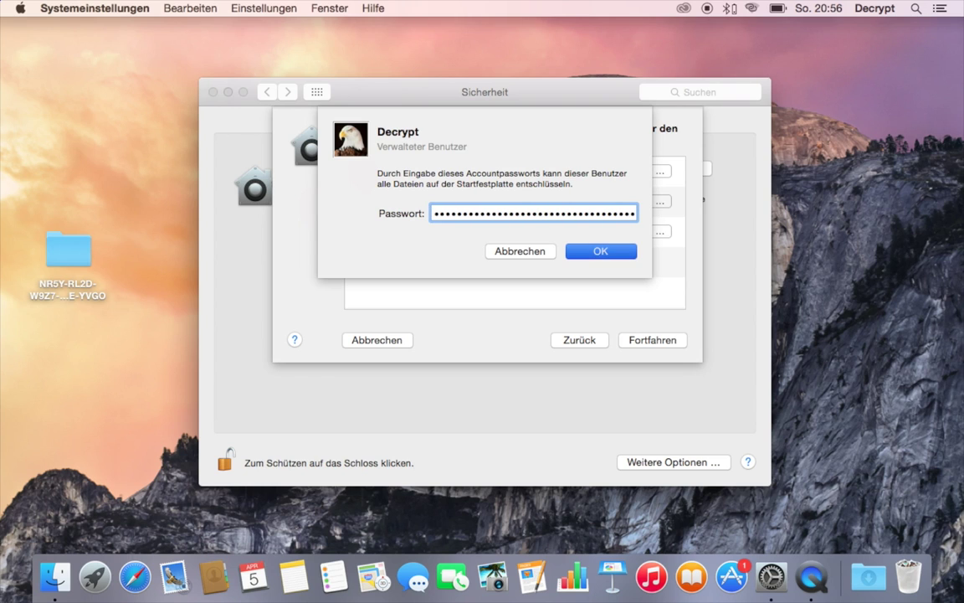
key(Return)
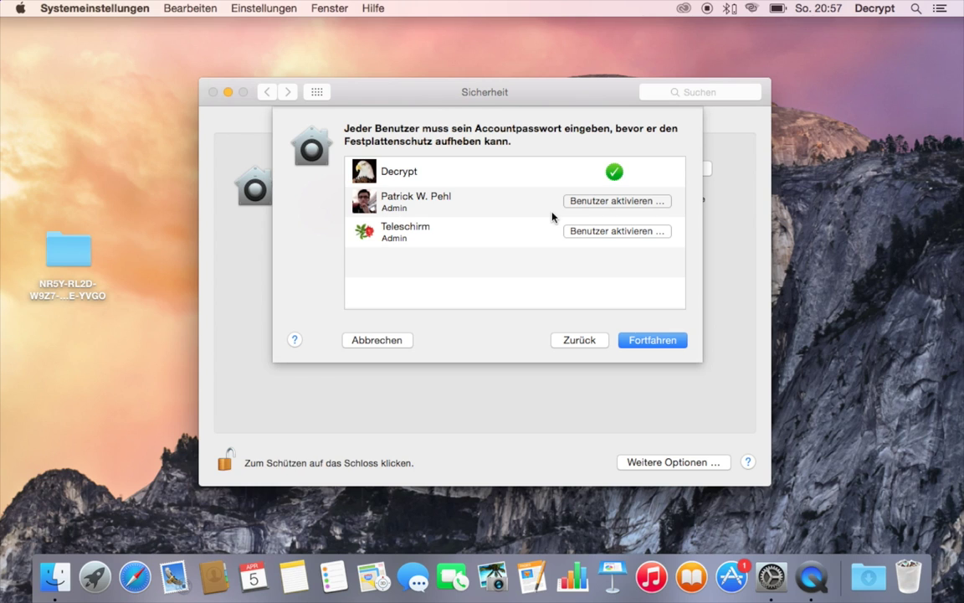
- Complete the FileVault setup with only the Decrypt user enabled and restart the Mac to begin encryption
click(653, 340)
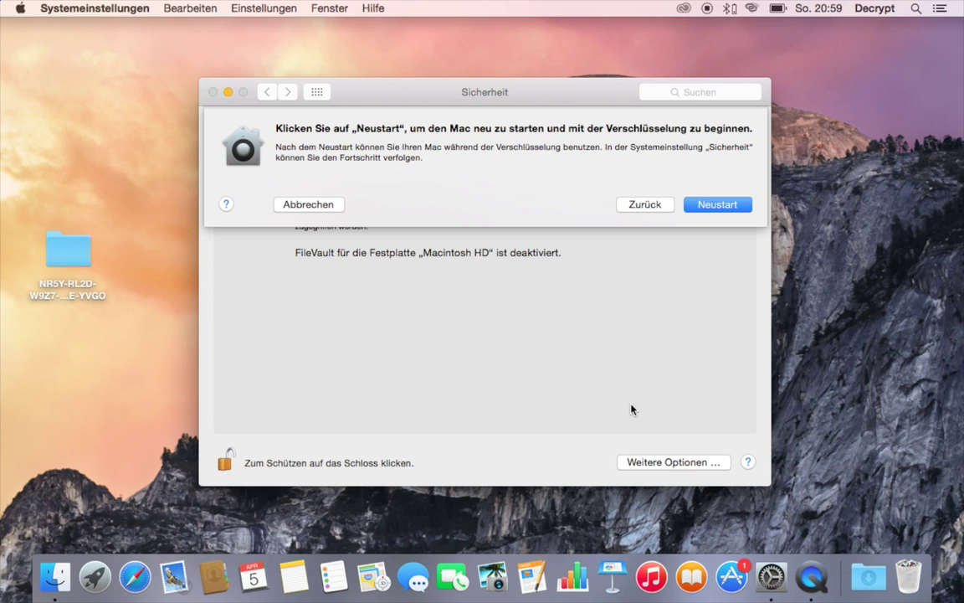
click(719, 205)
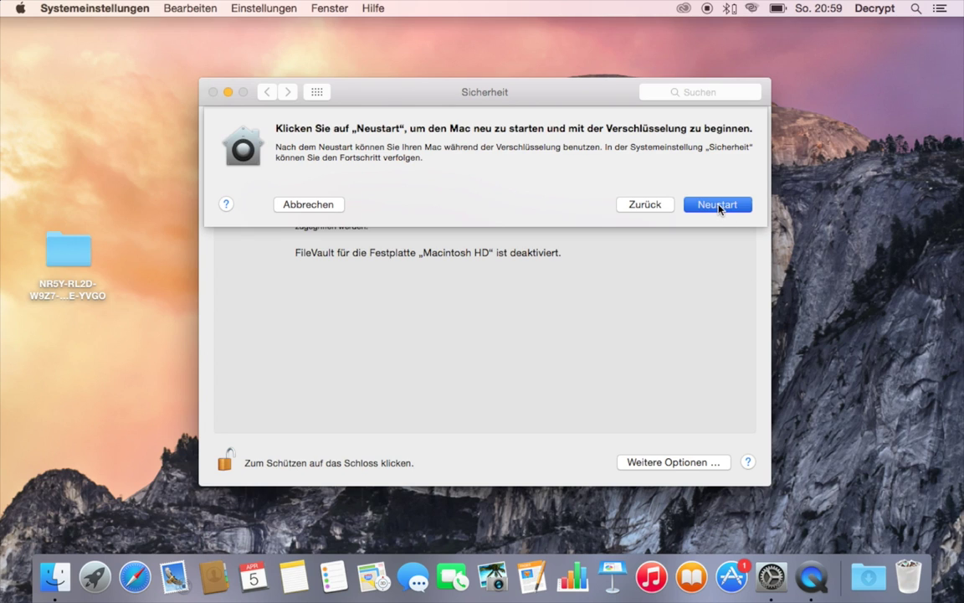